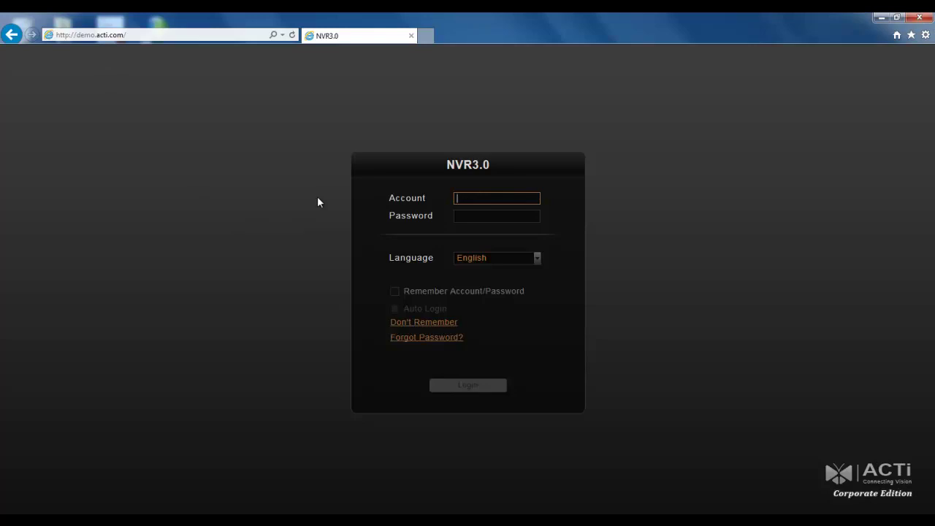
Step: Sign in with the demo account and password to load the Street View TPE layout
key(Tab)
text(•••••)
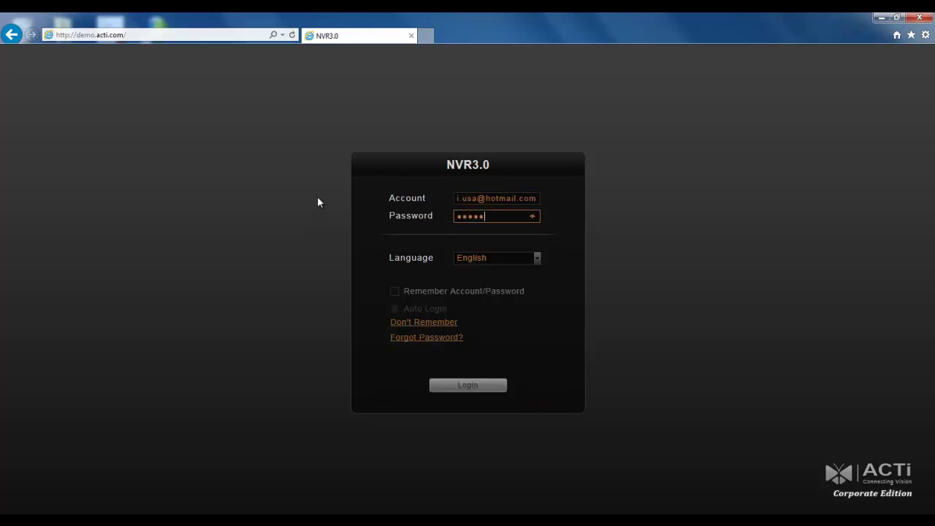
key(Return)
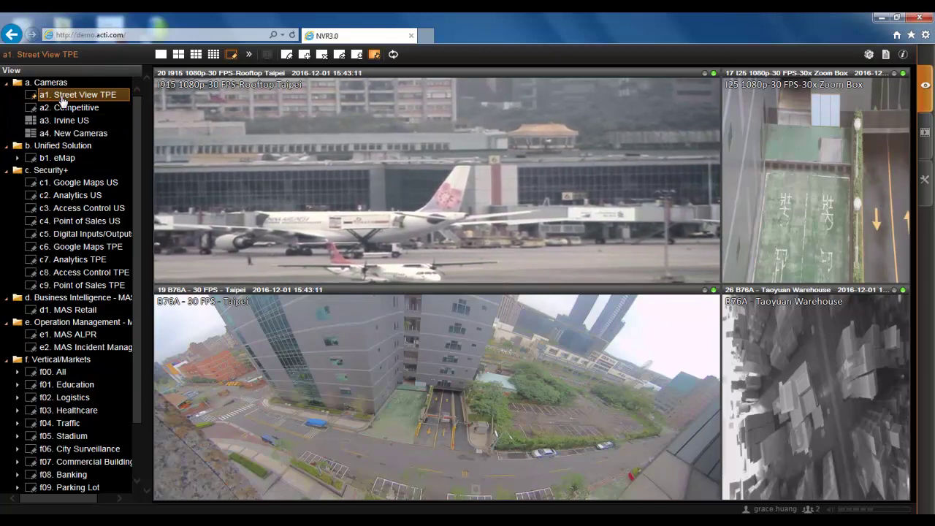
Step: Cycle through the Competitive, Irvine US and New Cameras layouts, ending on the eMap floor plan
click(69, 109)
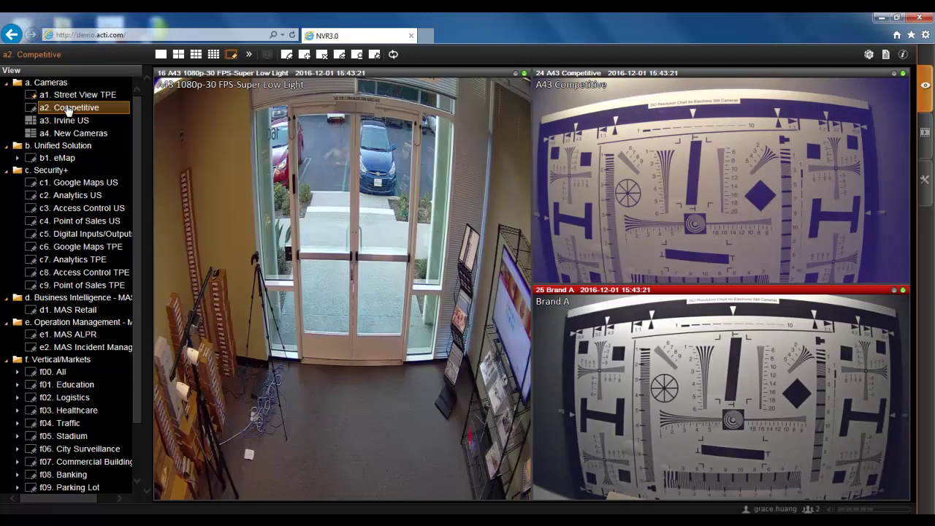
click(108, 123)
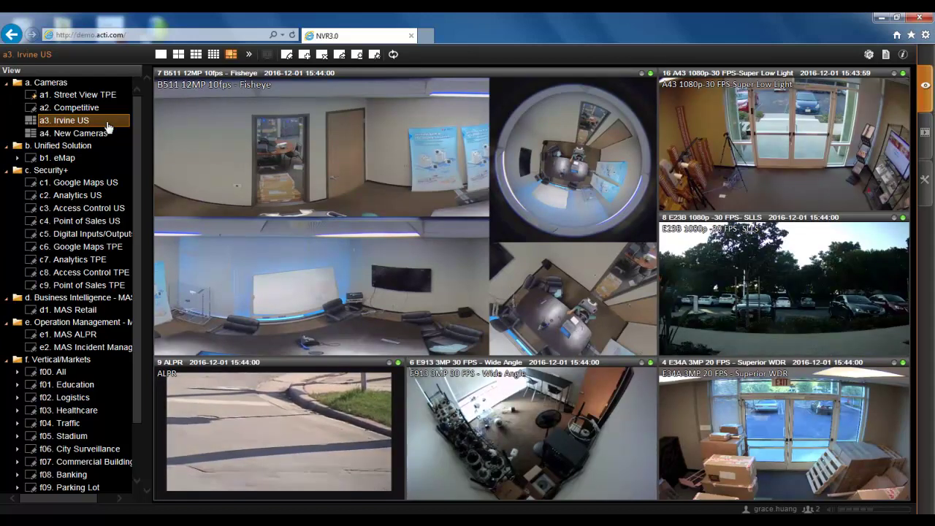
click(113, 134)
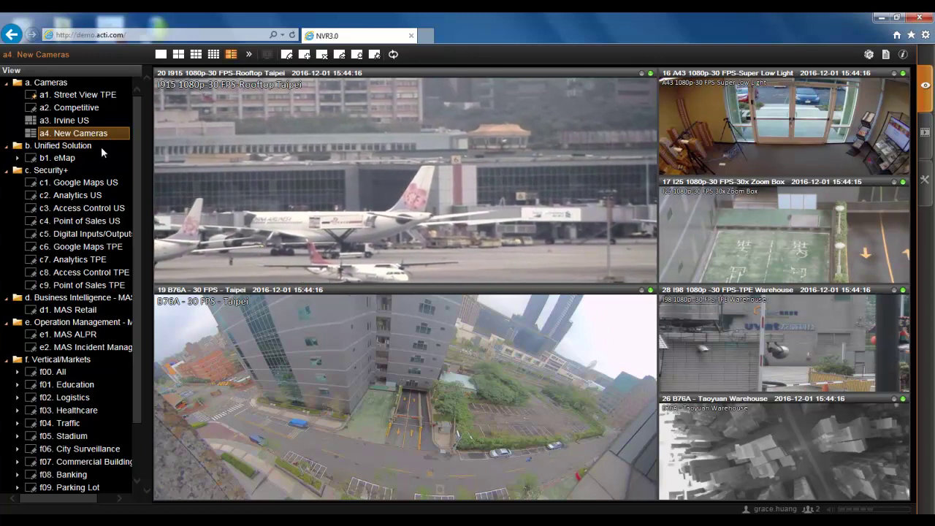
click(99, 157)
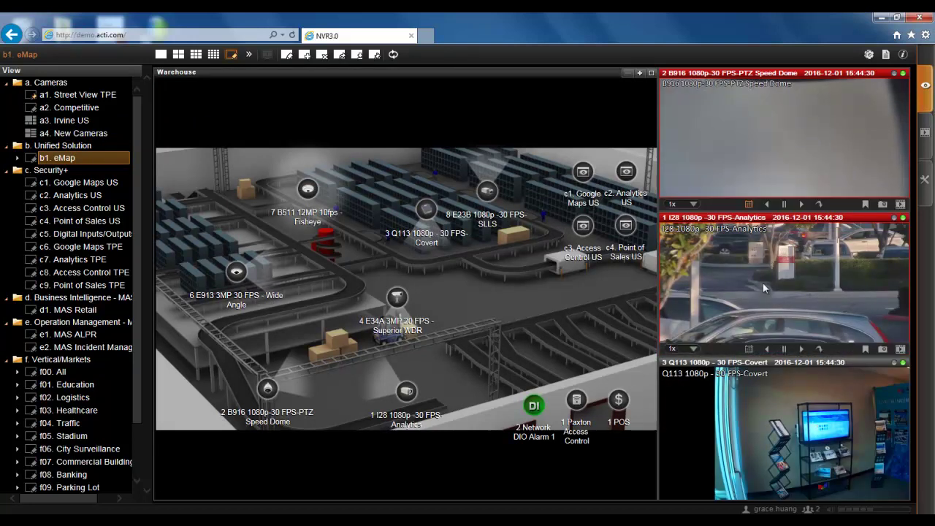
Step: Play back the I28 Analytics recording from about 15:43:50, then return it to live
click(801, 351)
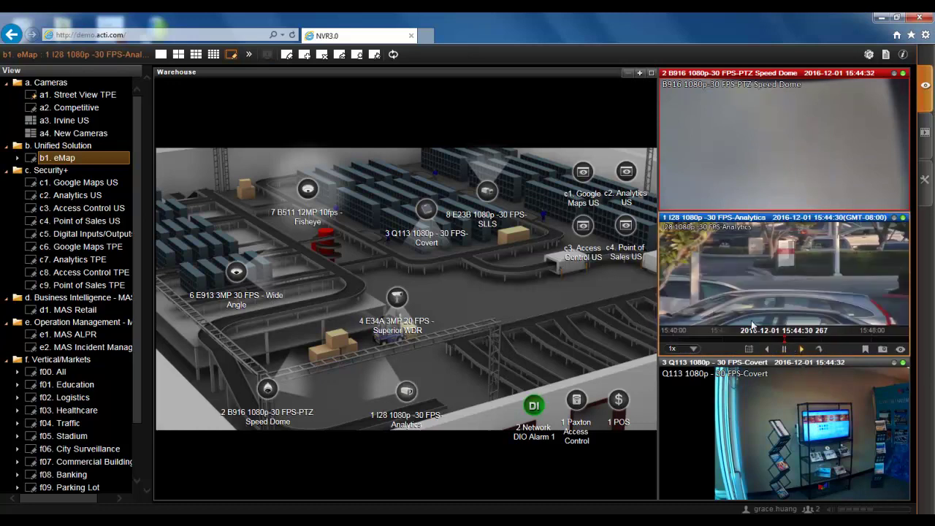
drag(798, 344, 783, 344)
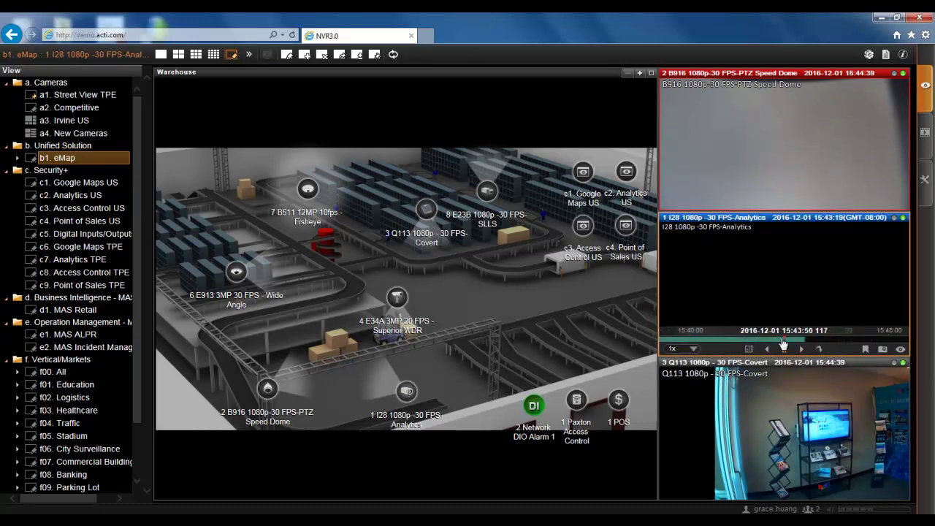
click(801, 348)
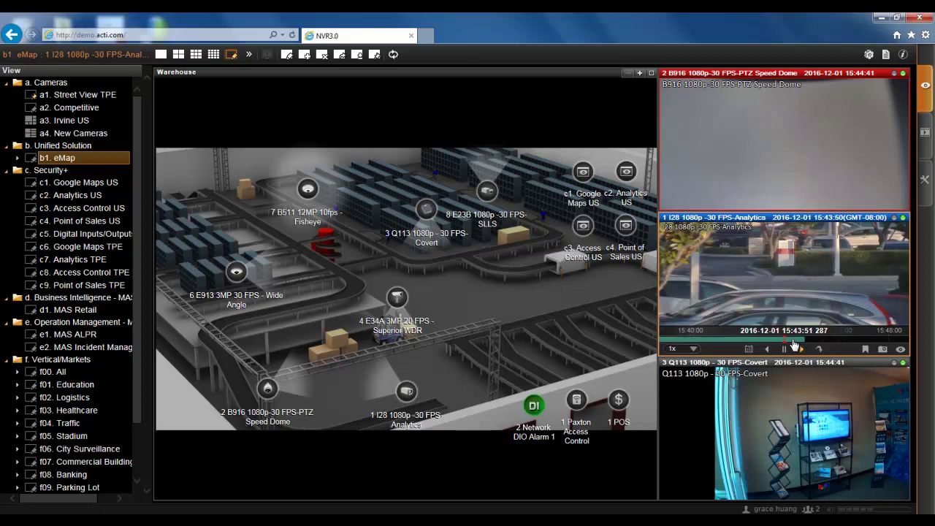
click(900, 350)
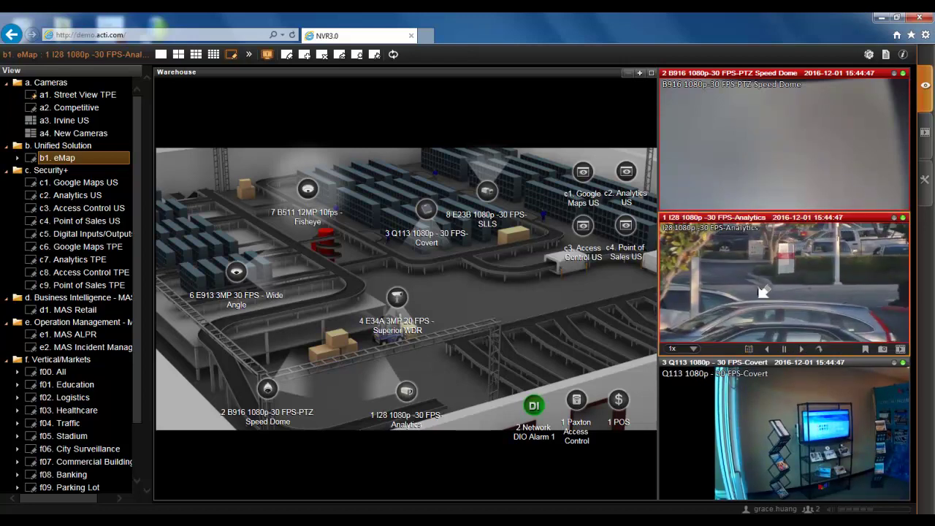
Step: Zoom the Q113 Covert feed, preview the fisheye camera, and bring up the Google Maps US layout
click(738, 377)
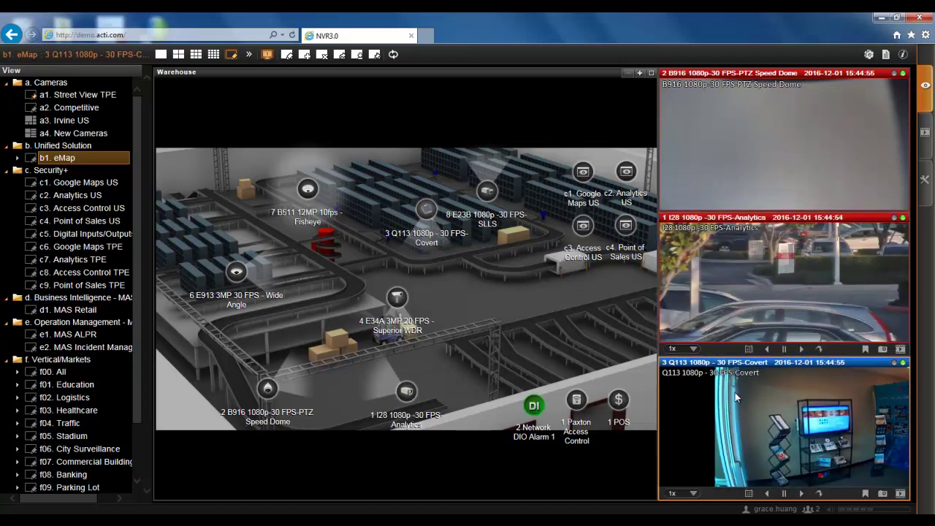
scroll(806, 459, up, 2)
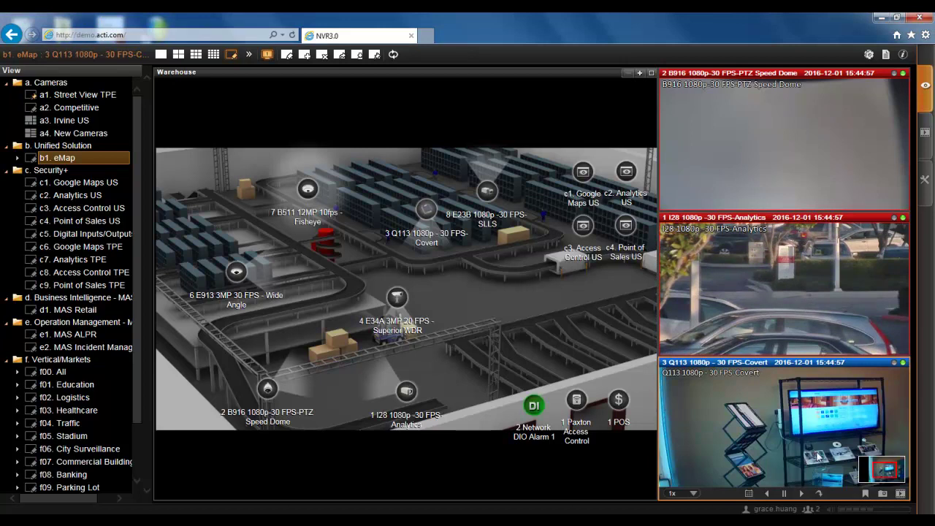
scroll(896, 475, down, 2)
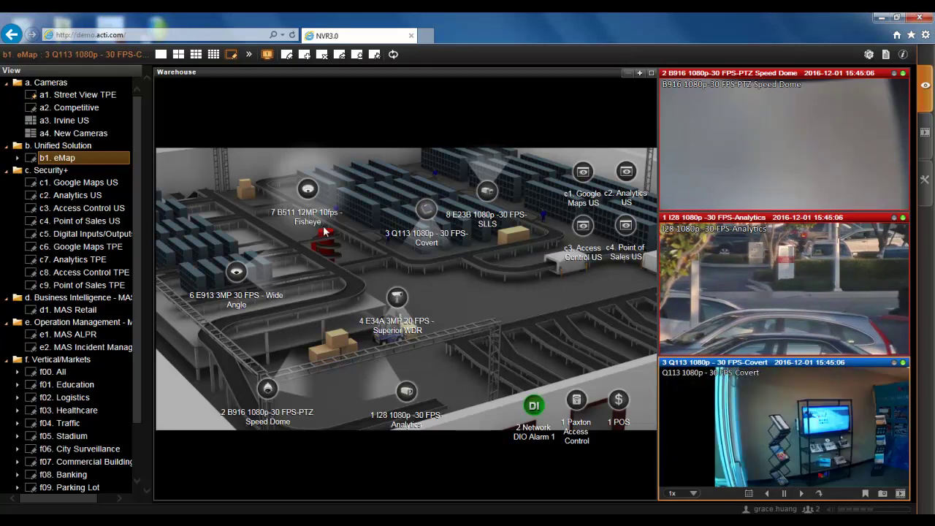
click(308, 192)
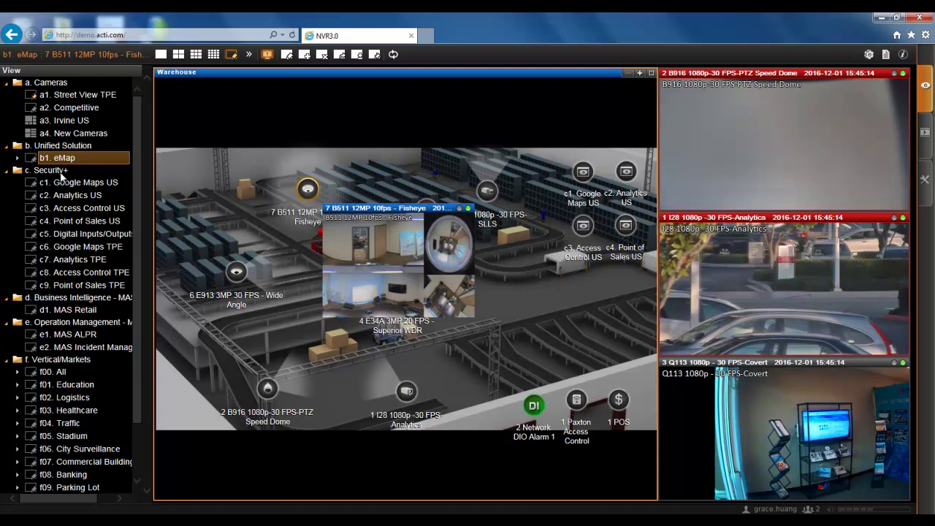
click(70, 183)
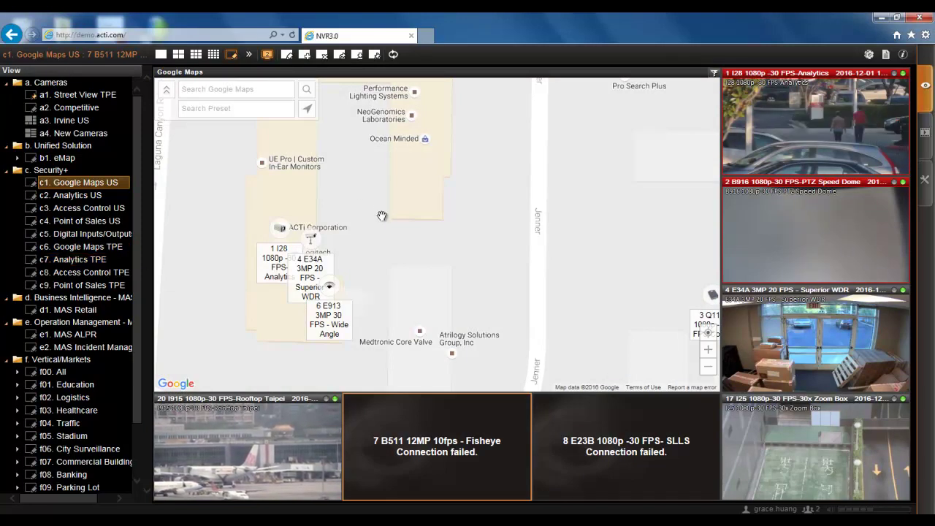
Step: Pan and zoom the Google map to the camera locations
scroll(399, 220, down, 1)
scroll(398, 220, down, 2)
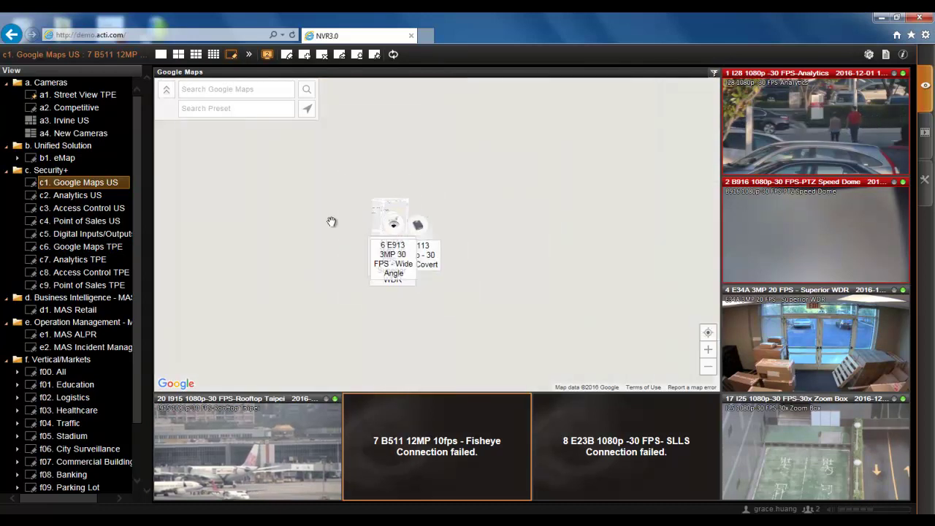
drag(334, 221, 564, 305)
scroll(565, 305, up, 1)
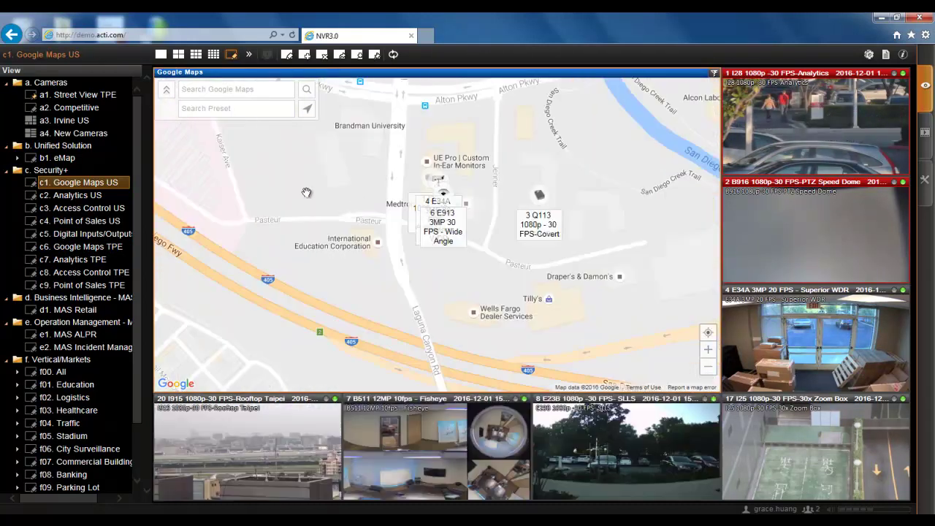
Step: Start a notification for camera 6, cancel it, and switch to the Analytics US layout
right_click(443, 195)
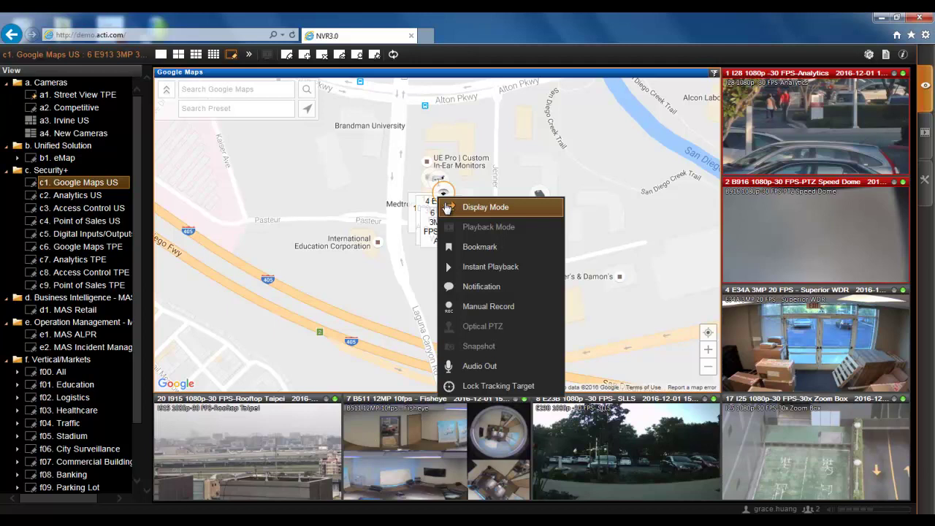
click(454, 286)
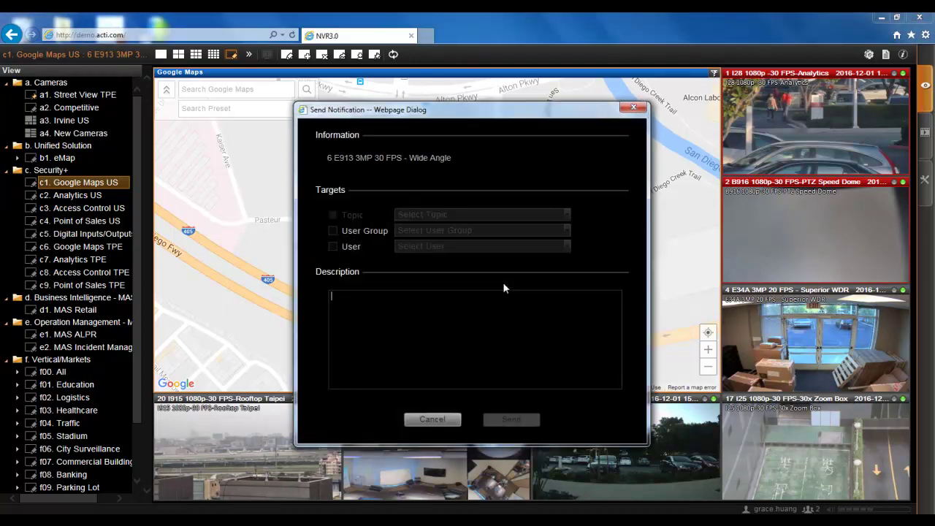
click(626, 117)
click(92, 196)
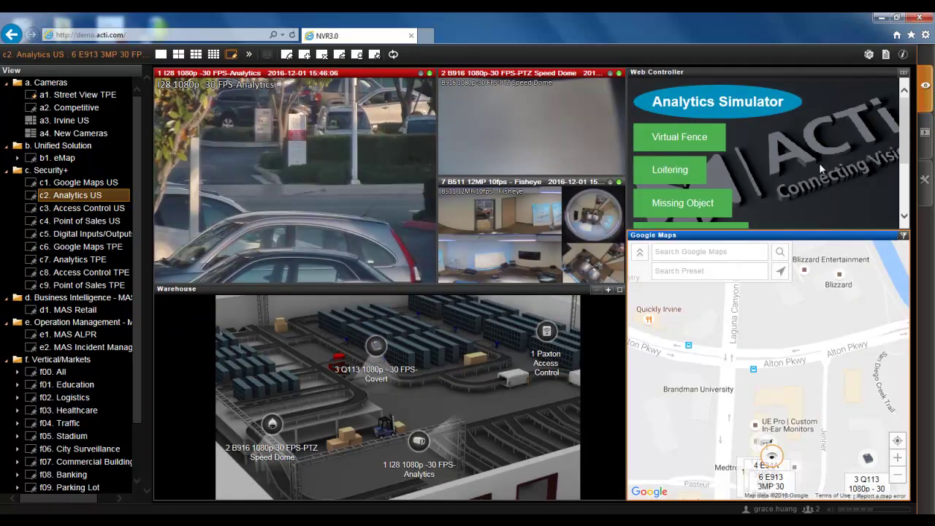
Step: Trigger a simulated Unattended Object alarm and dismiss its Event Trigger pop-up
scroll(744, 190, down, 1)
click(750, 191)
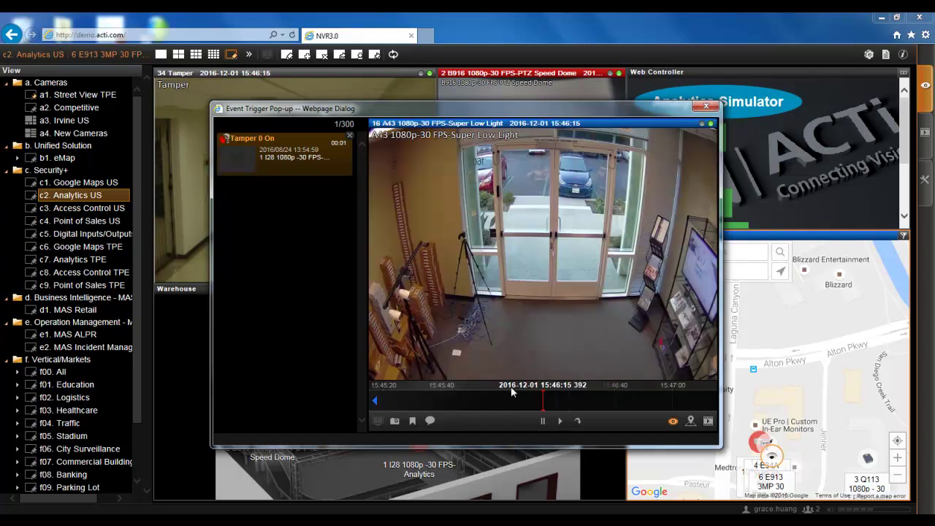
click(706, 105)
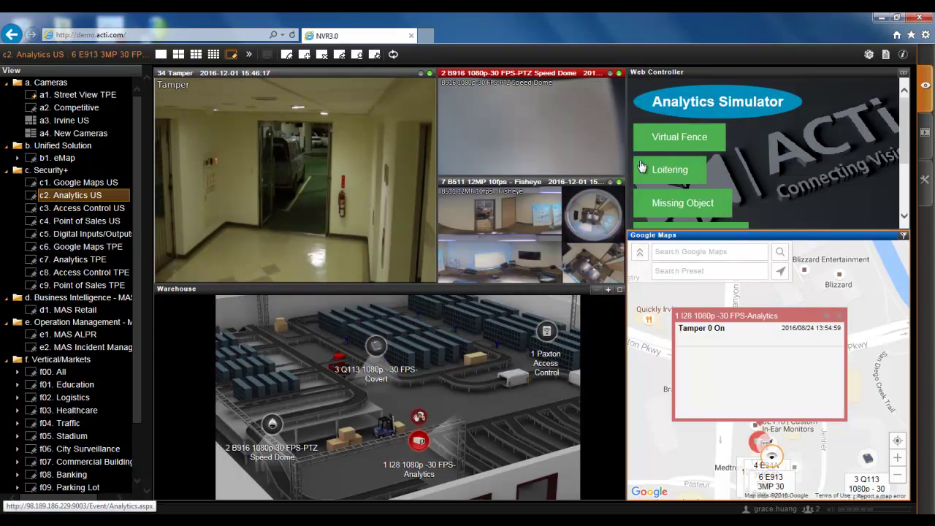
mouse_move(760, 442)
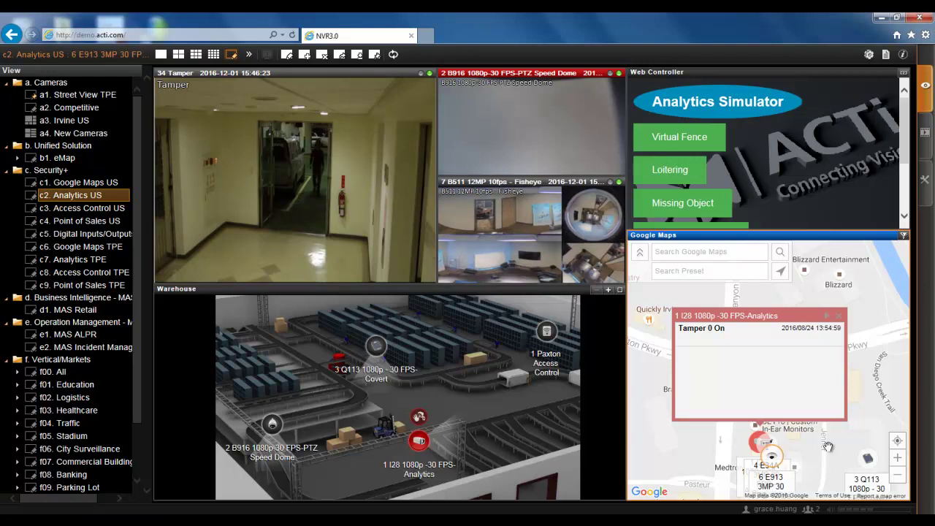
Step: In the Access Control US layout, simulate one accepted and one denied card
click(115, 210)
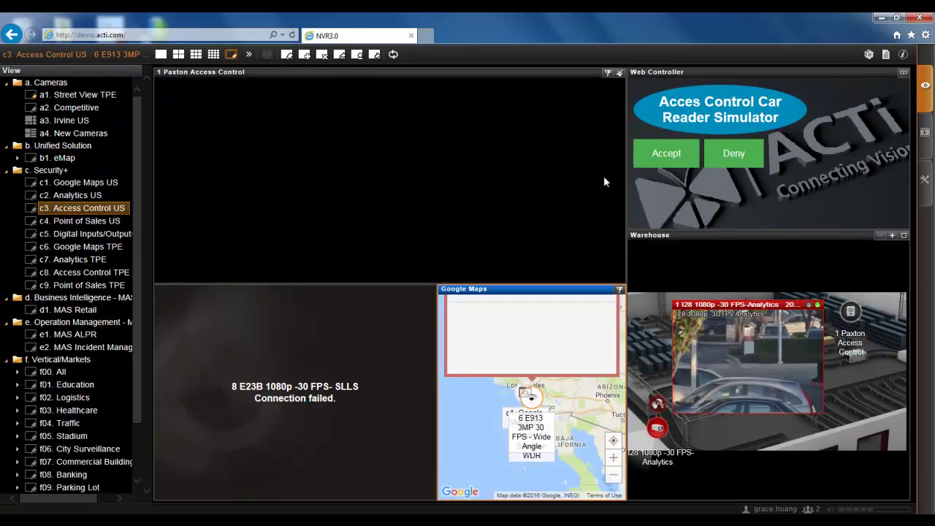
click(665, 159)
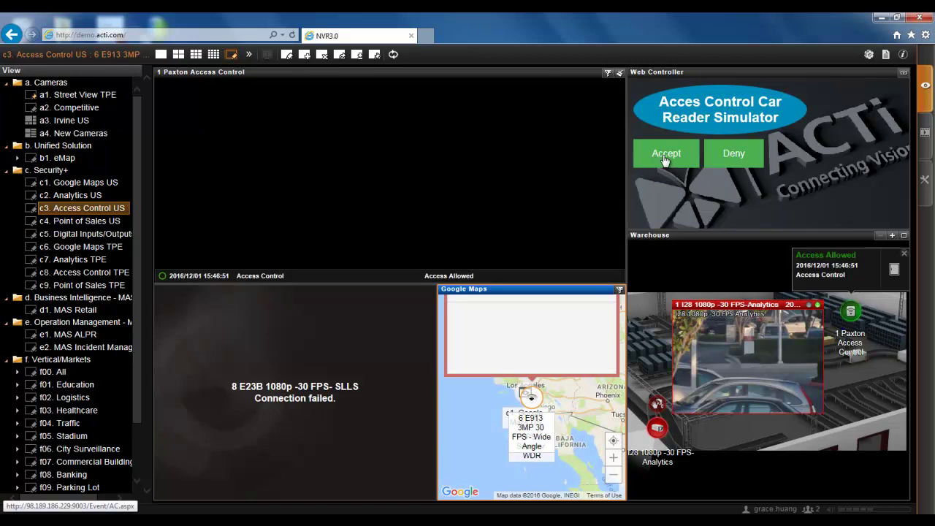
click(722, 158)
Step: In Point of Sales US, simulate a $200 payment, a voided sale, and a no-payment drawer opening
click(82, 221)
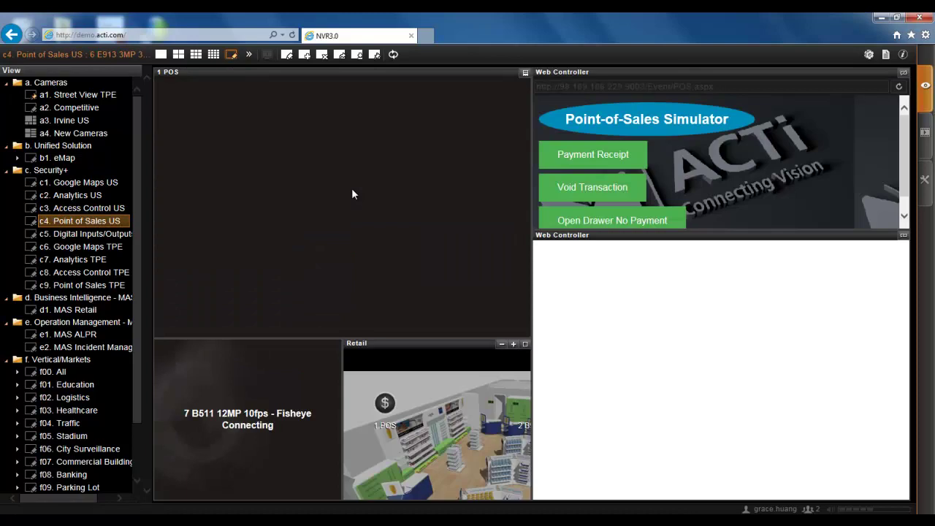
click(599, 161)
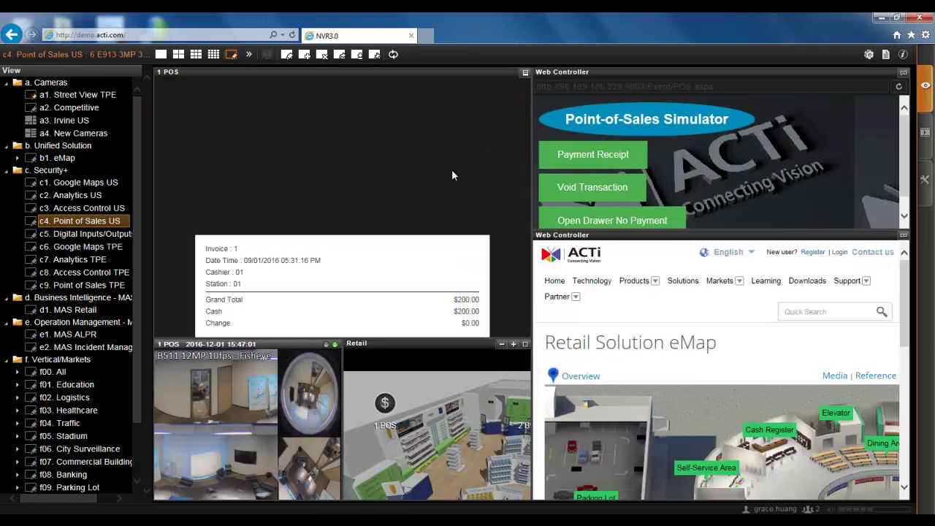
click(585, 189)
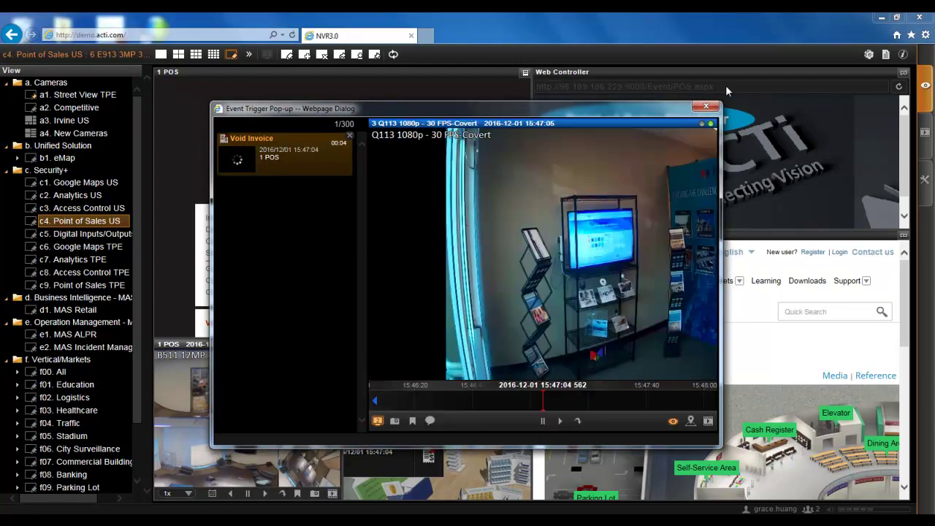
click(706, 106)
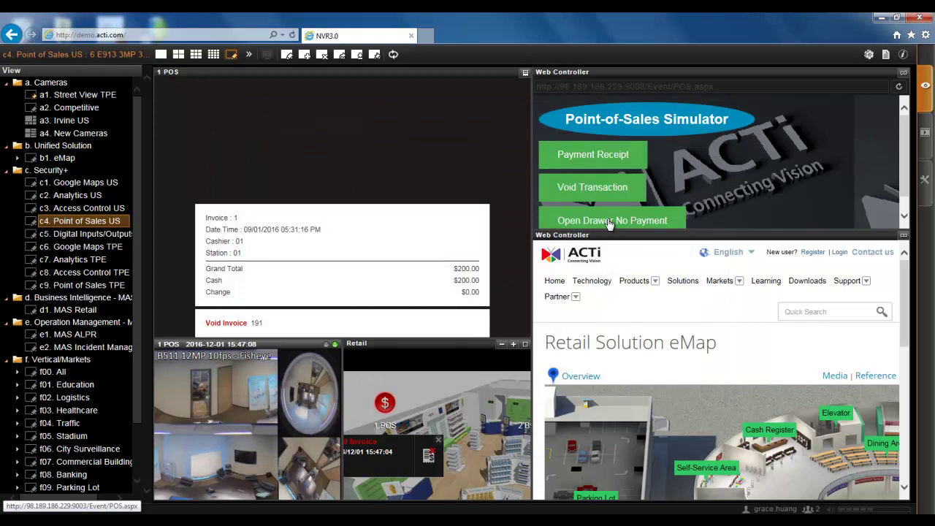
click(610, 222)
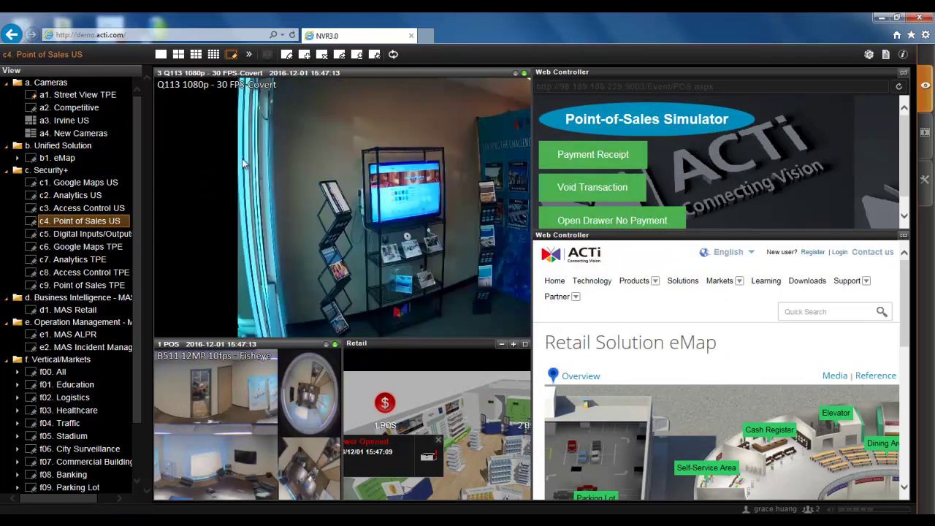
Step: In Digital Inputs/Outputs, turn DO 2 on, cycle DO 0 off and back on, and dismiss the pop-up
click(110, 235)
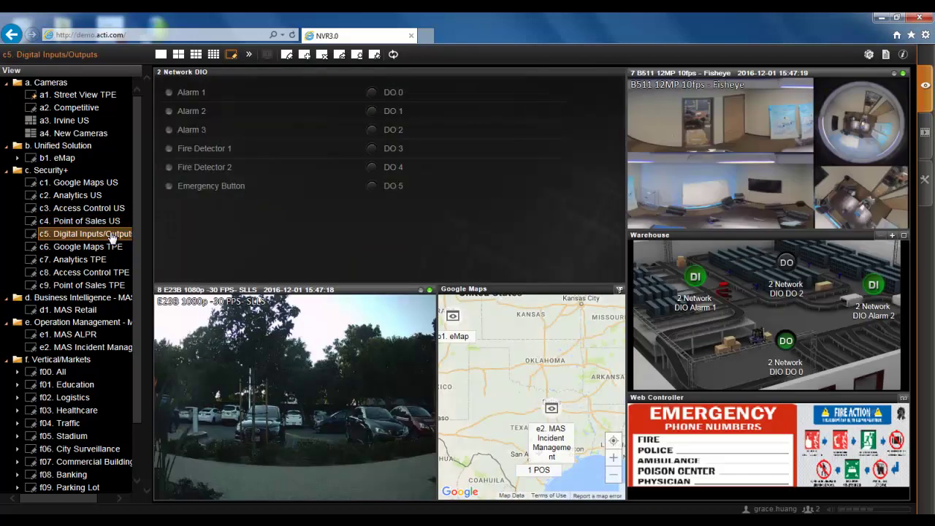
click(372, 131)
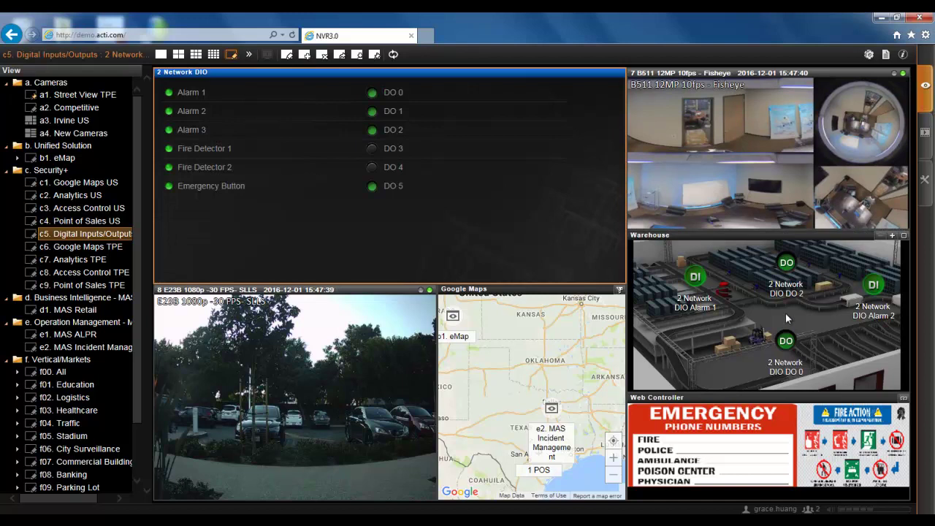
click(373, 95)
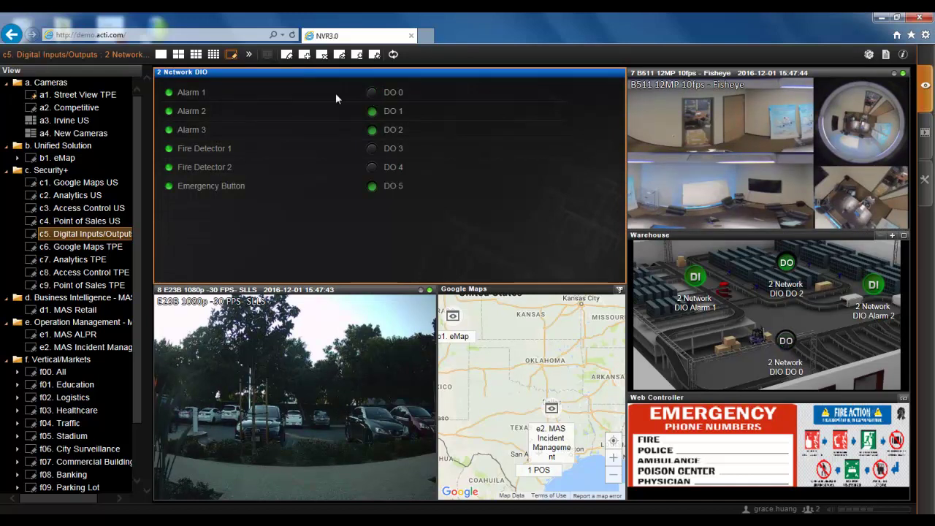
click(373, 95)
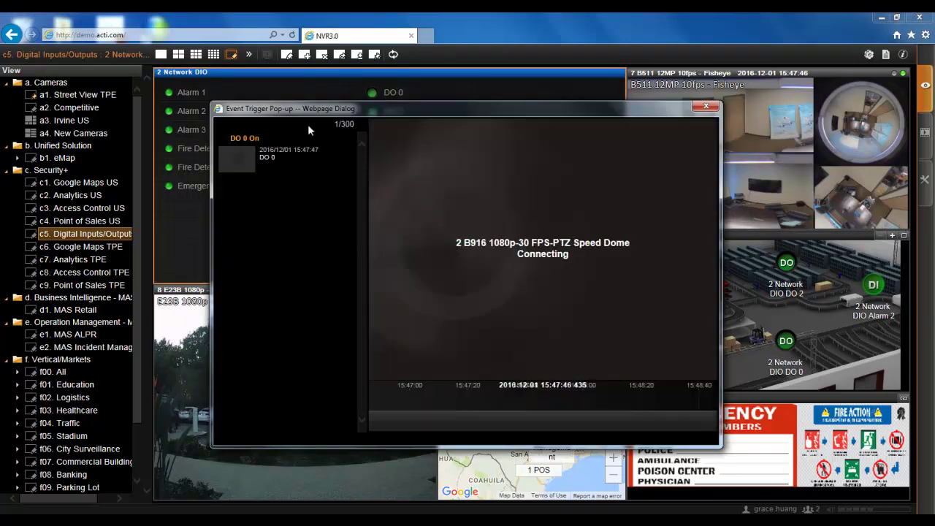
click(706, 106)
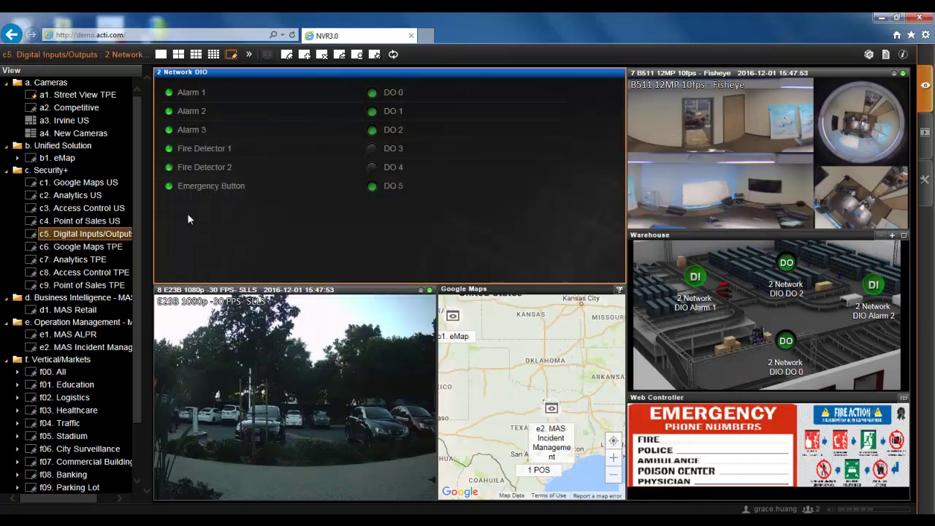
Step: Open MAS Retail and upload a face photo from Pictures for detection, returning male, 100%
click(79, 310)
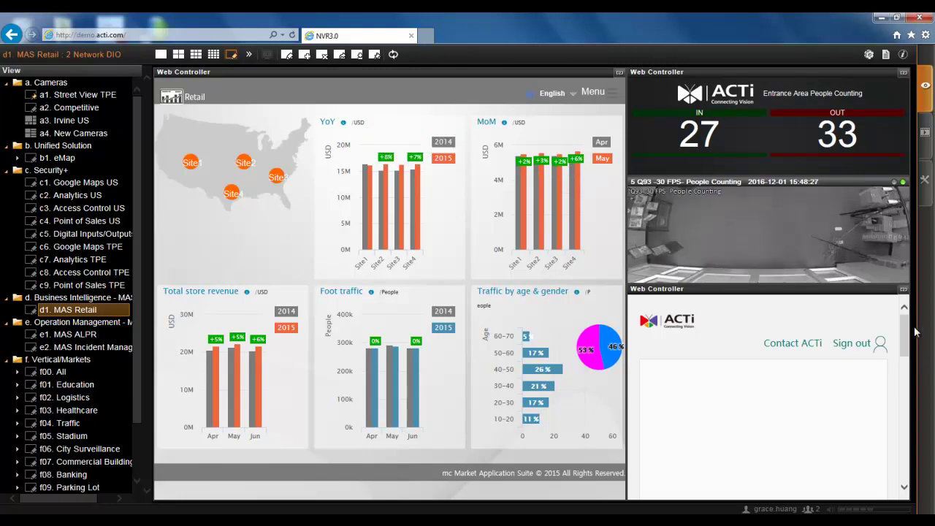
drag(906, 333, 906, 395)
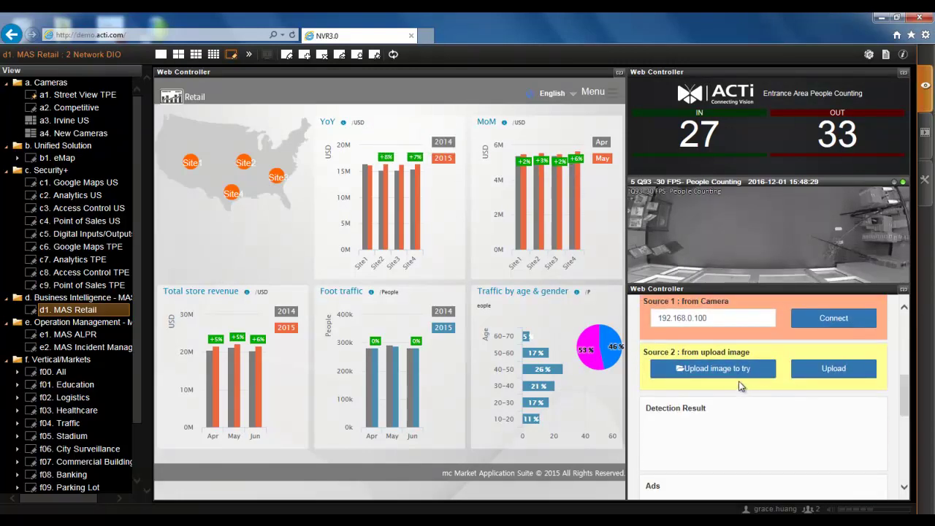
click(741, 369)
click(44, 178)
click(209, 143)
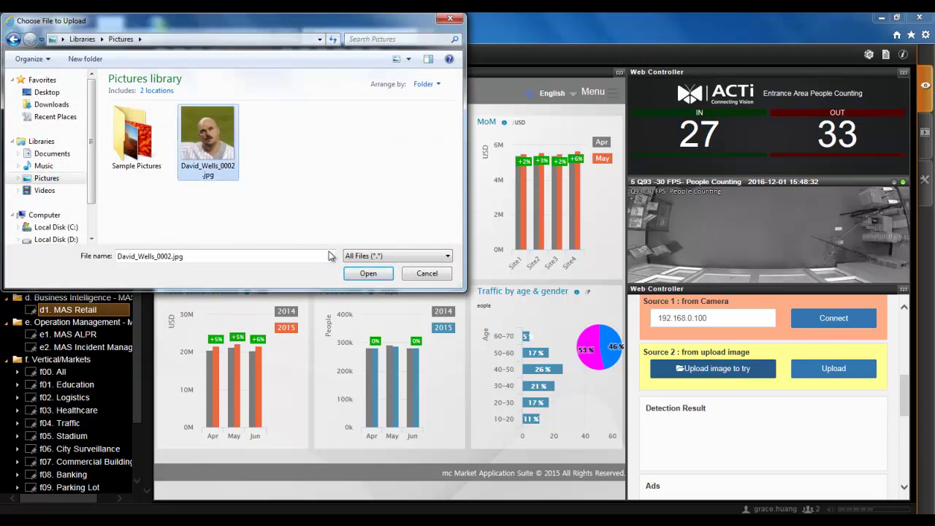
click(365, 272)
click(826, 374)
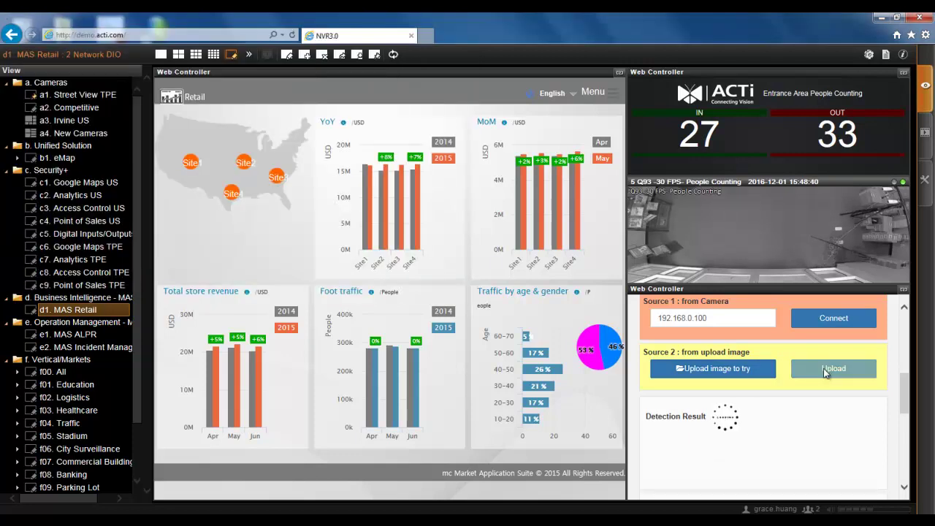
mouse_move(905, 398)
mouse_down()
mouse_move(903, 352)
mouse_move(911, 470)
mouse_up()
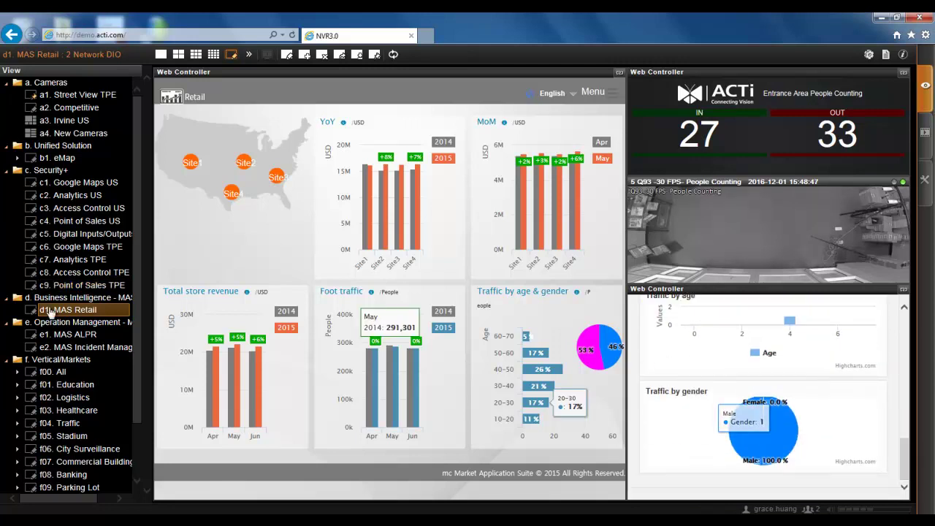
Step: Open MAS ALPR and scroll the Web Controller down to the recognised plates Data List
click(50, 335)
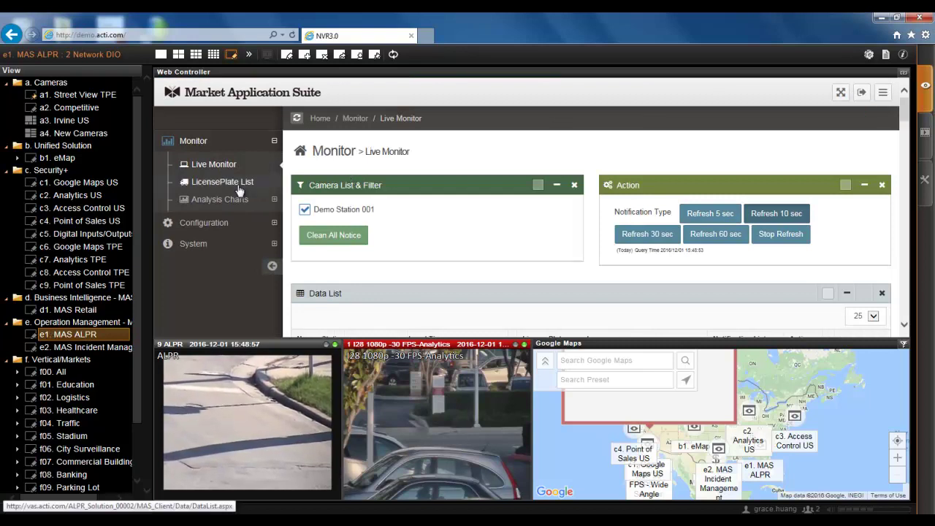
scroll(486, 248, down, 2)
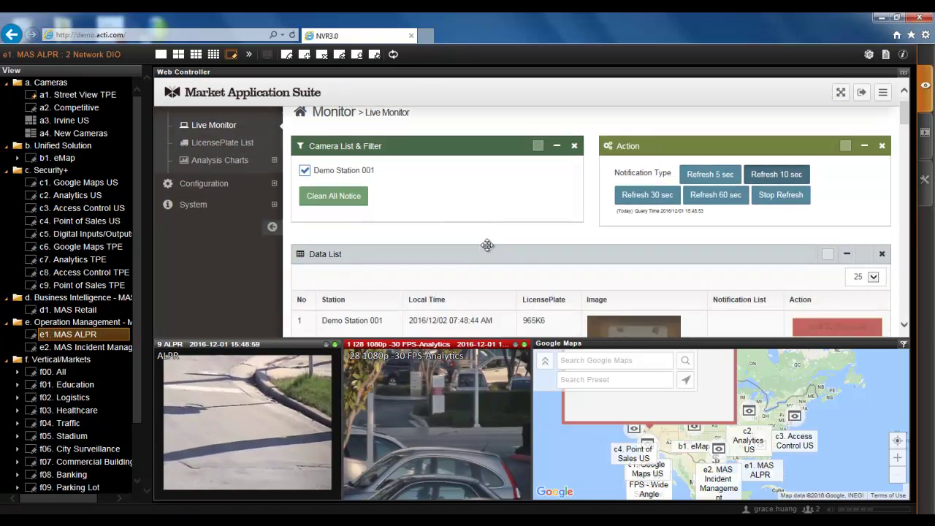
scroll(489, 250, down, 1)
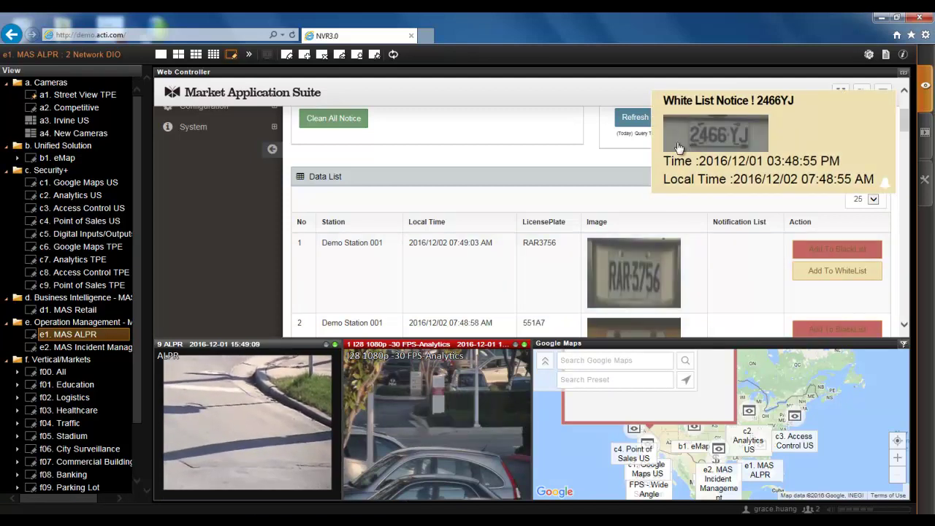
Step: Open MAS Incident Management and scroll through the incident report form
click(79, 351)
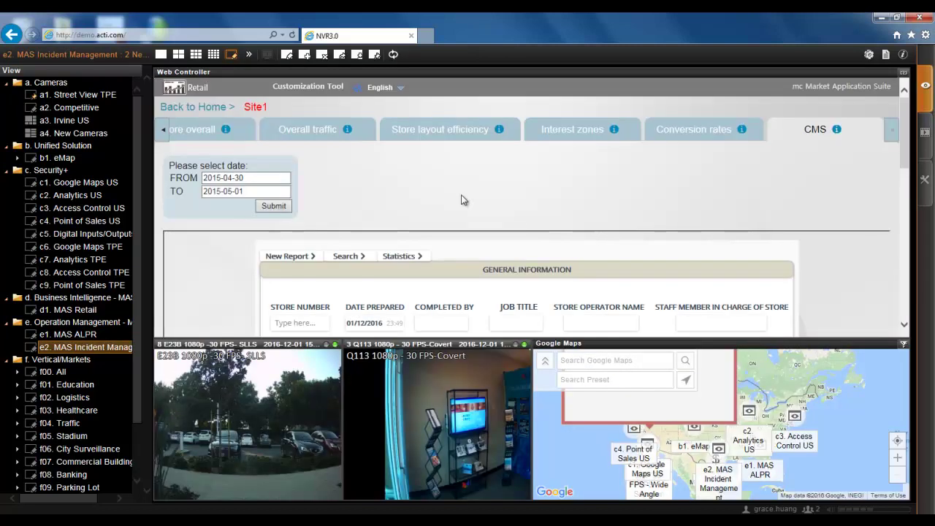
scroll(490, 219, down, 1)
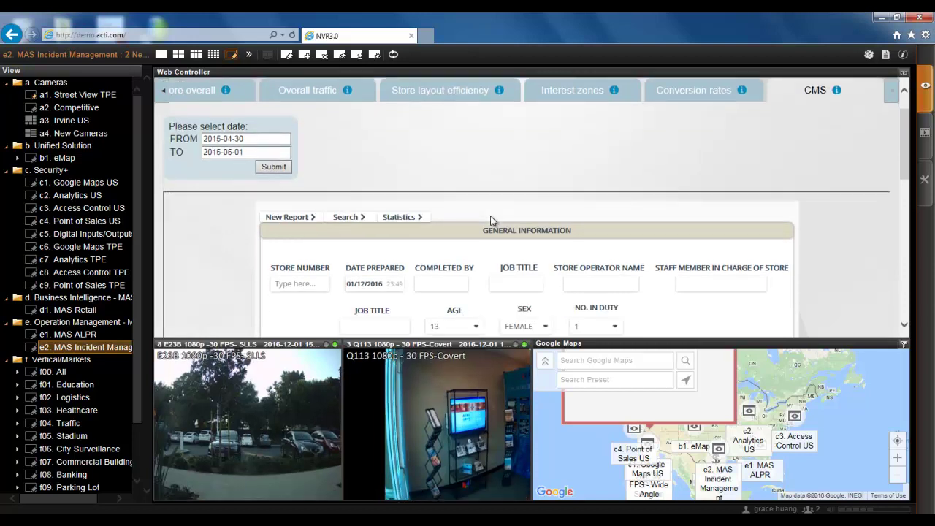
scroll(490, 220, down, 3)
scroll(490, 220, down, 1)
scroll(492, 220, down, 2)
scroll(493, 220, down, 3)
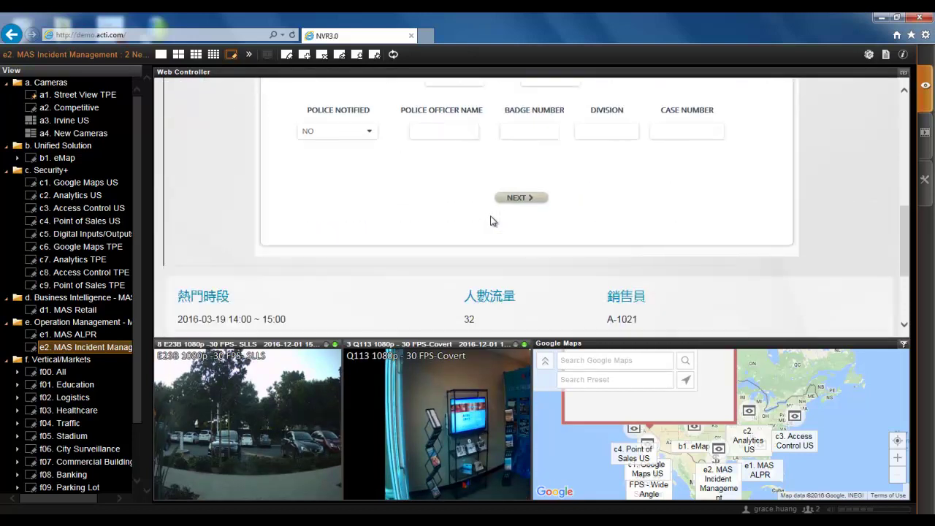
Step: View the All and Education market layouts, then start a Thumbnail Search on camera 1
click(44, 374)
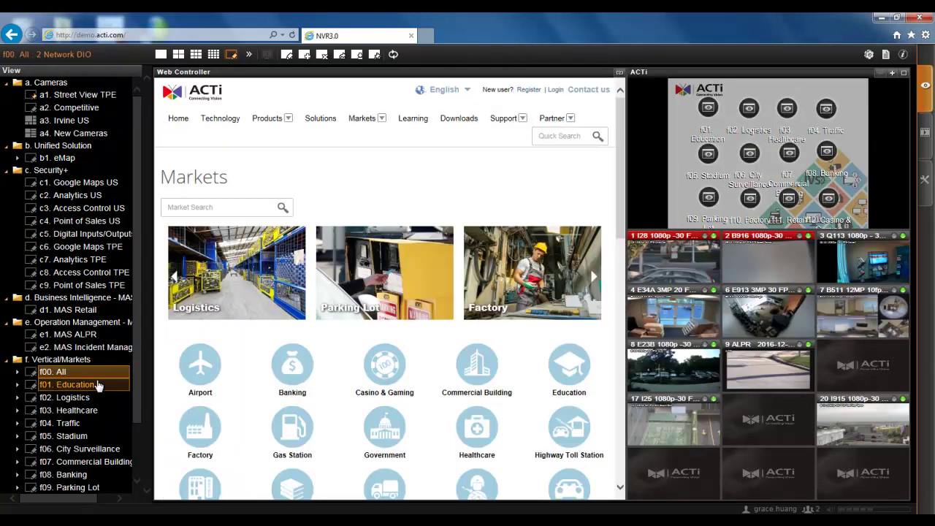
click(100, 386)
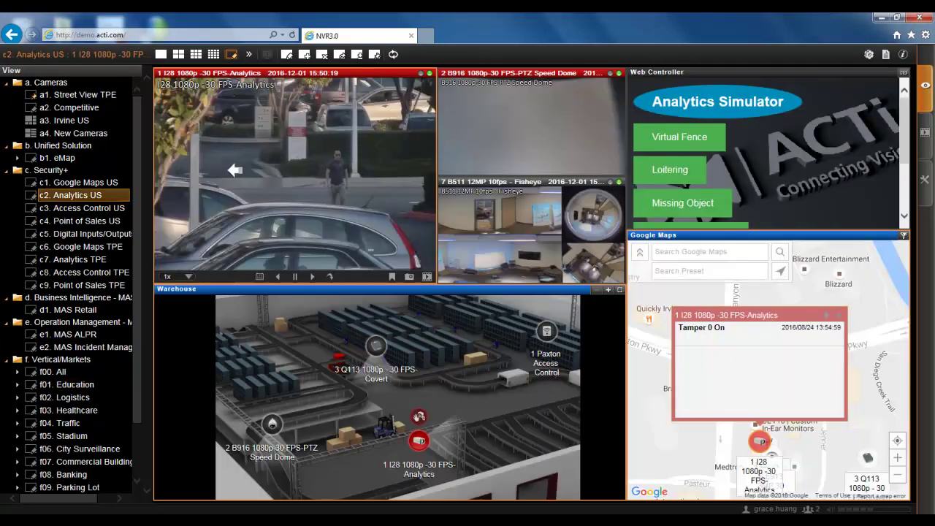
right_click(268, 157)
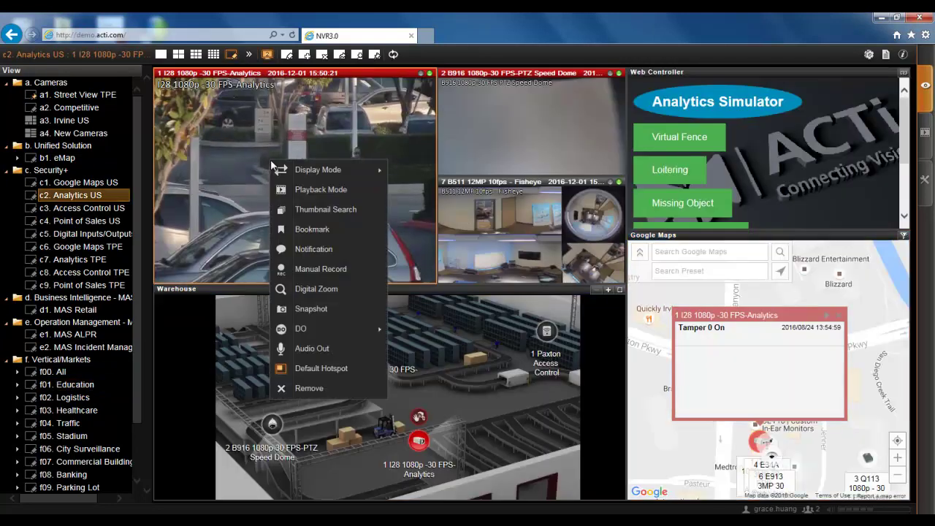
click(284, 211)
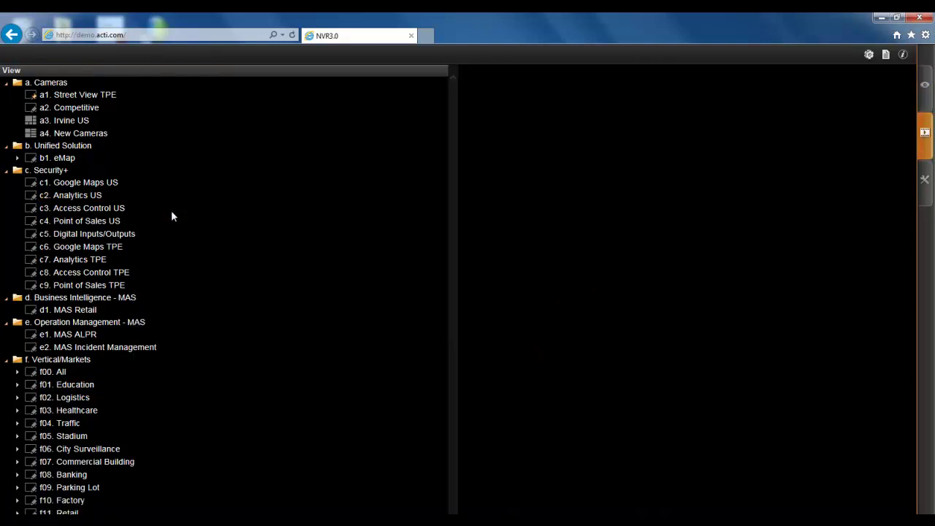